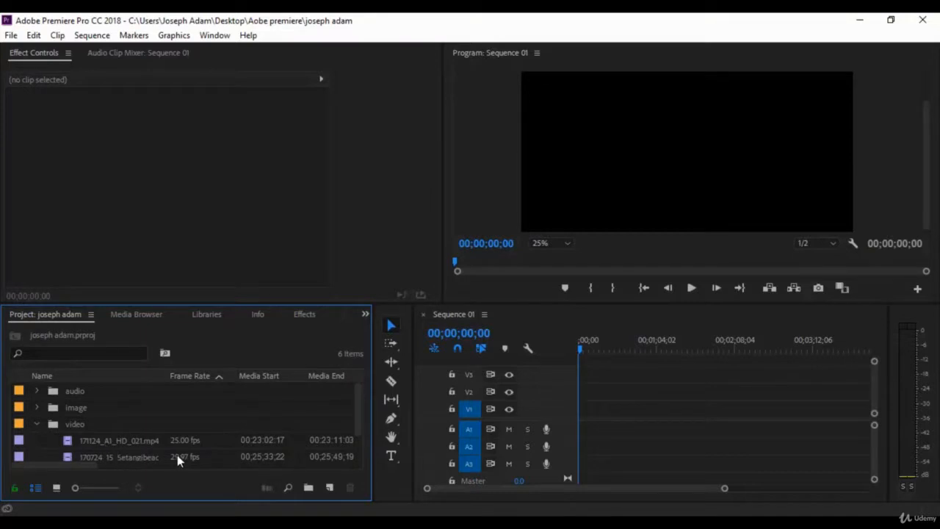
Step: Place 171124_A1_HD_021.mp4 from the video bin at the start of track V1 in Sequence 01
{"action": "scroll", "coordinate": [177, 454], "scroll_direction": "down", "scroll_amount": 1}
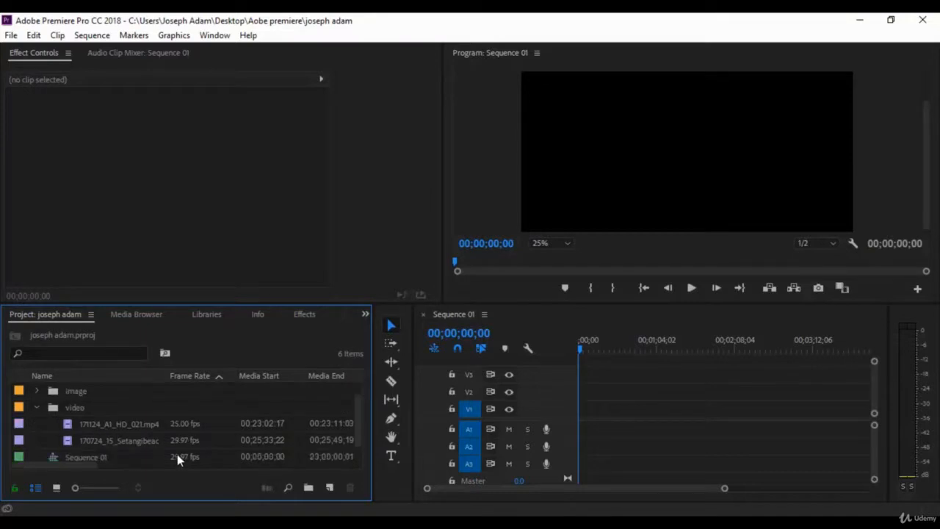
{"action": "left_click", "coordinate": [35, 407]}
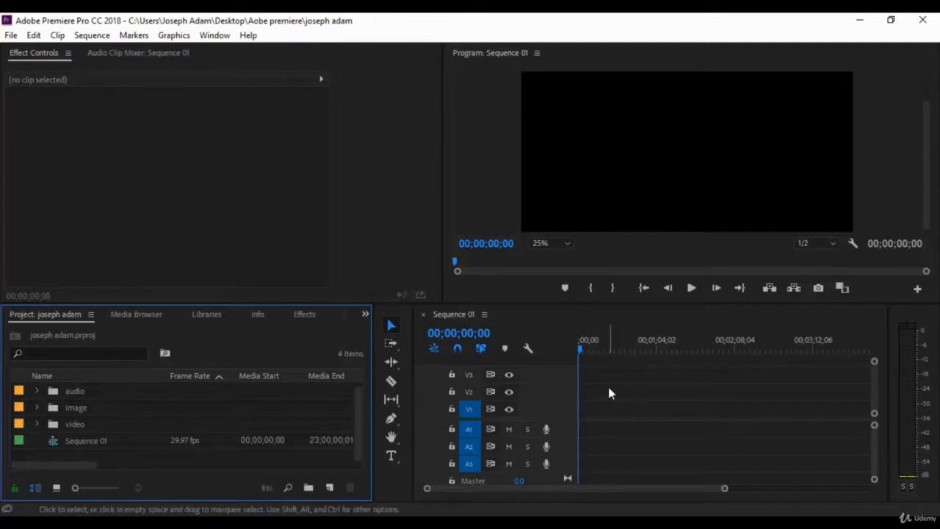
{"action": "left_click", "coordinate": [36, 424]}
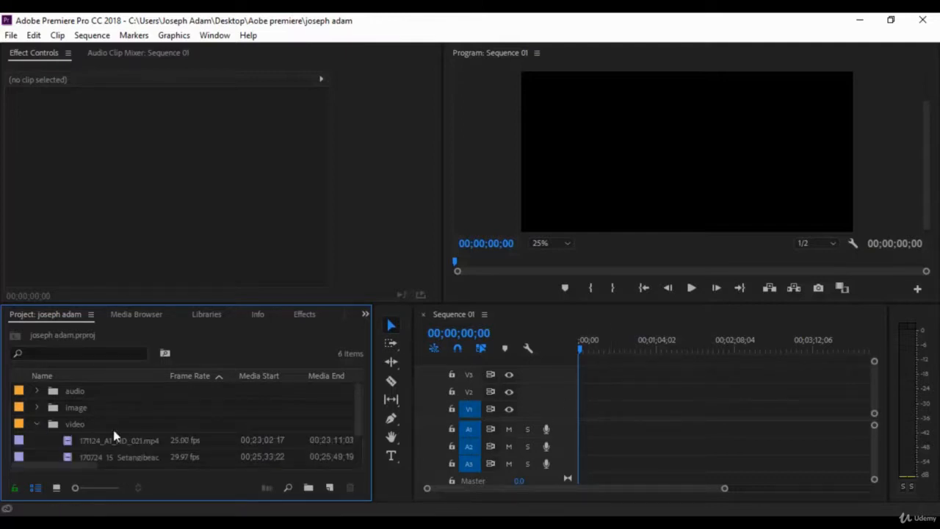
{"action": "left_click", "coordinate": [124, 442]}
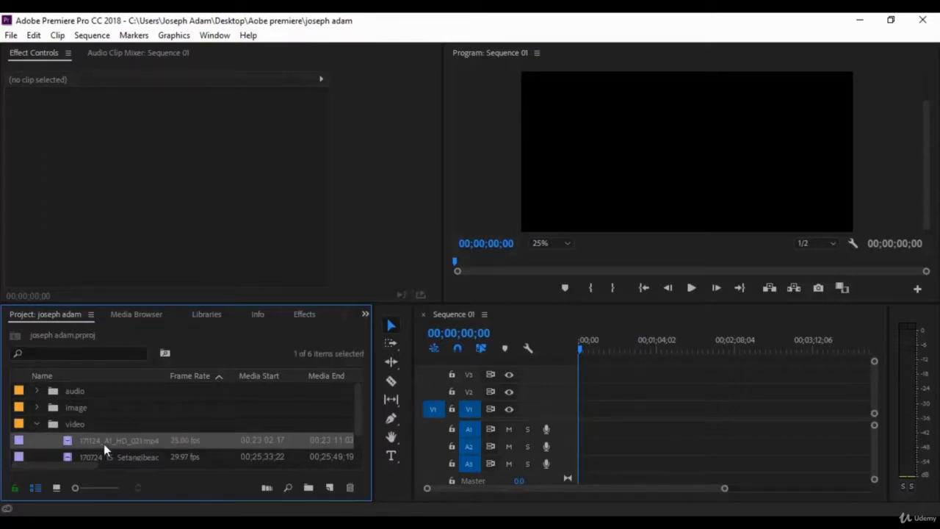
{"action": "scroll", "coordinate": [111, 446], "scroll_direction": "down", "scroll_amount": 1}
{"action": "left_click_drag", "start_coordinate": [510, 420], "coordinate": [583, 409]}
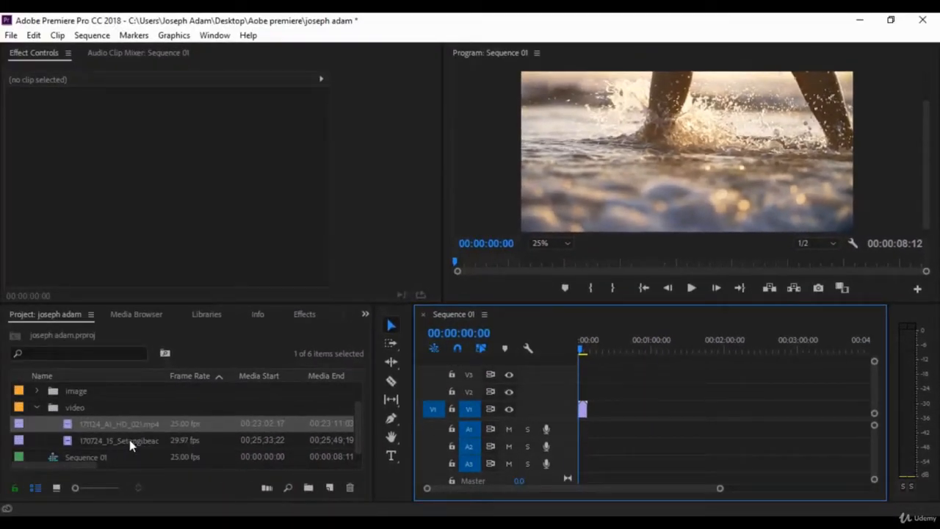
Step: Add image 1.png from the image bin to track V1, directly after the video clip
{"action": "left_click", "coordinate": [35, 392]}
{"action": "left_click", "coordinate": [98, 409]}
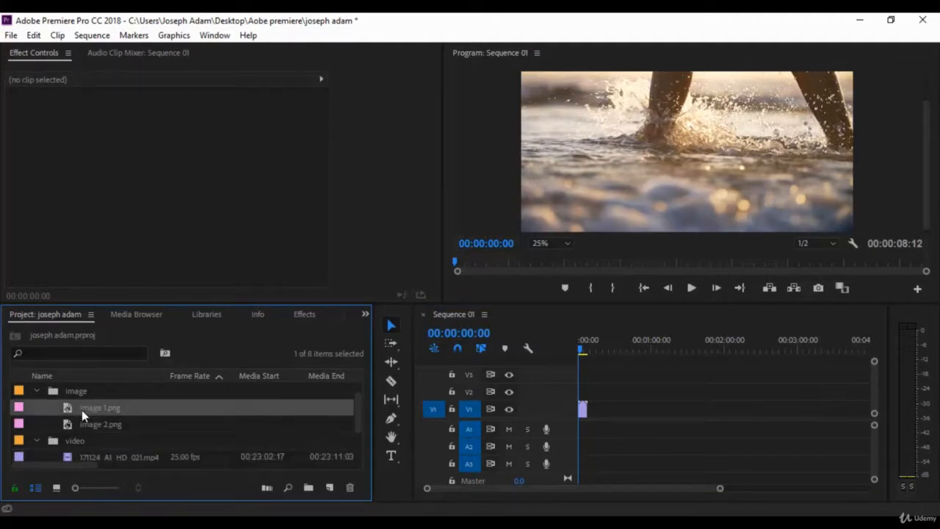
{"action": "left_click_drag", "start_coordinate": [174, 416], "coordinate": [587, 410]}
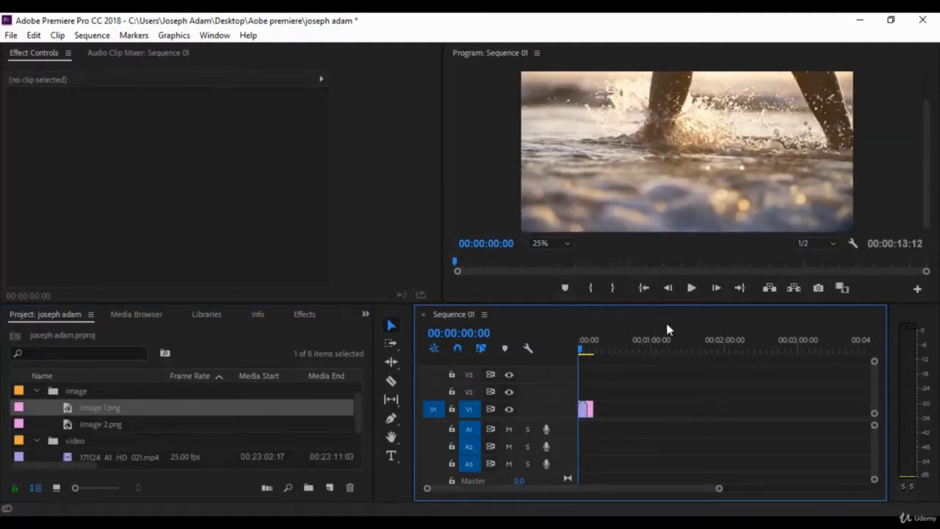
Step: Play the start of the sequence as a preview, stop it and return the playhead to 00:00:00:00
{"action": "left_click", "coordinate": [691, 287]}
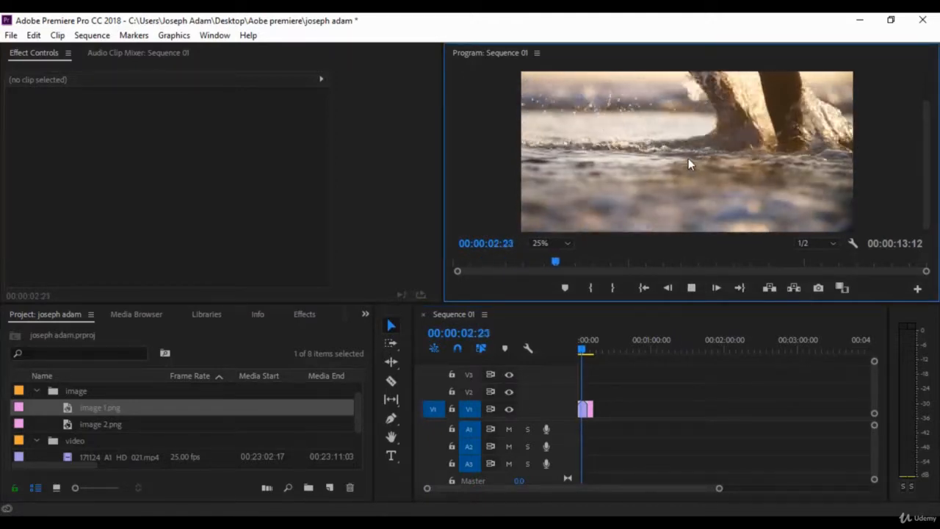
{"action": "key", "text": "space"}
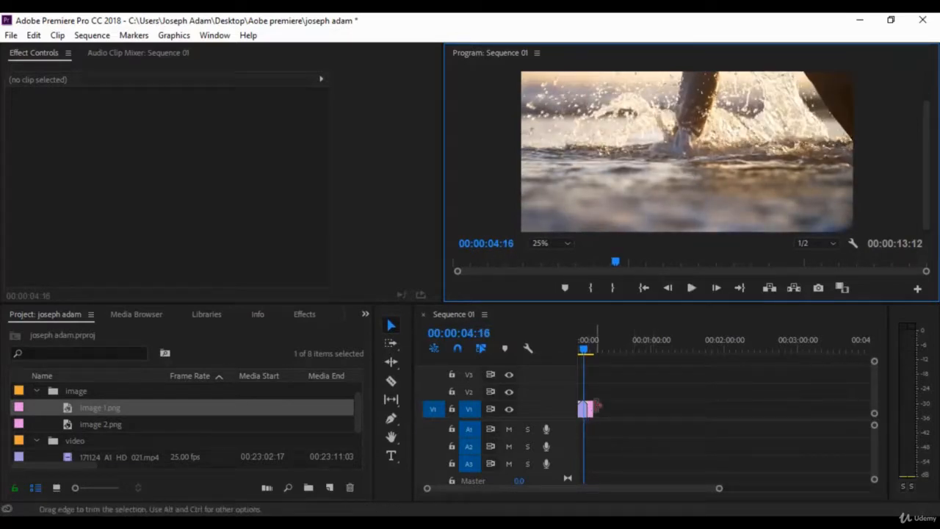
{"action": "left_click_drag", "start_coordinate": [585, 351], "coordinate": [579, 351]}
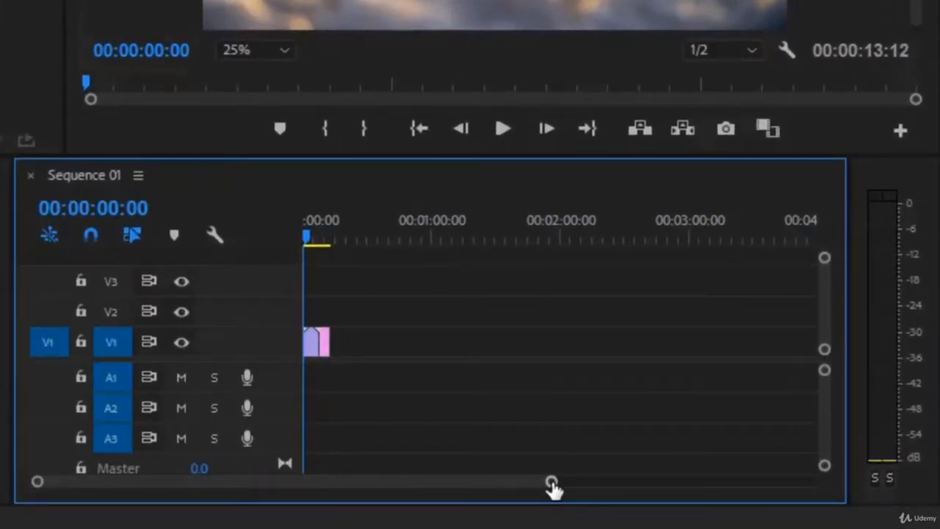
Step: Expand and collapse the Video 1 track to inspect its clip thumbnails, and do the same with the Video 2 track
{"action": "mouse_move", "coordinate": [552, 485]}
{"action": "left_mouse_down"}
{"action": "mouse_move", "coordinate": [275, 498]}
{"action": "mouse_move", "coordinate": [698, 484]}
{"action": "mouse_move", "coordinate": [542, 500]}
{"action": "left_mouse_up"}
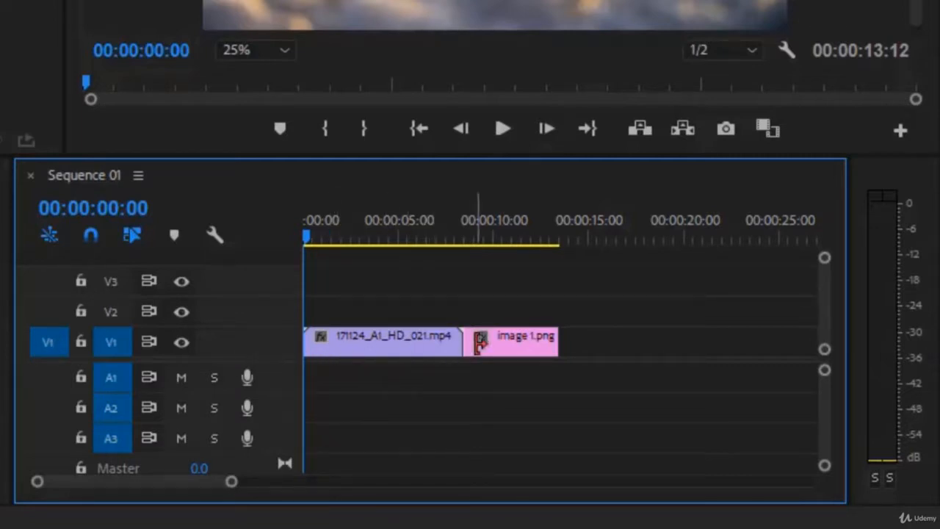
{"action": "double_click", "coordinate": [263, 346]}
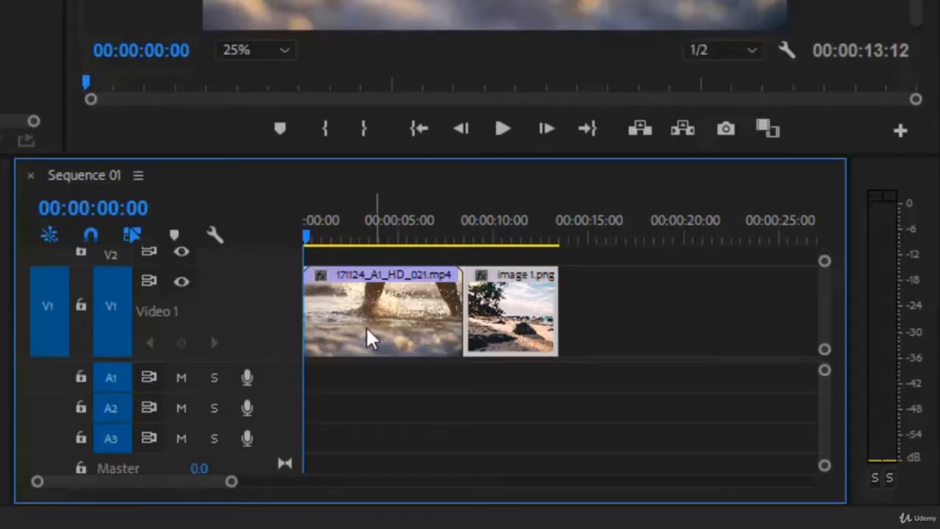
{"action": "left_click", "coordinate": [422, 329]}
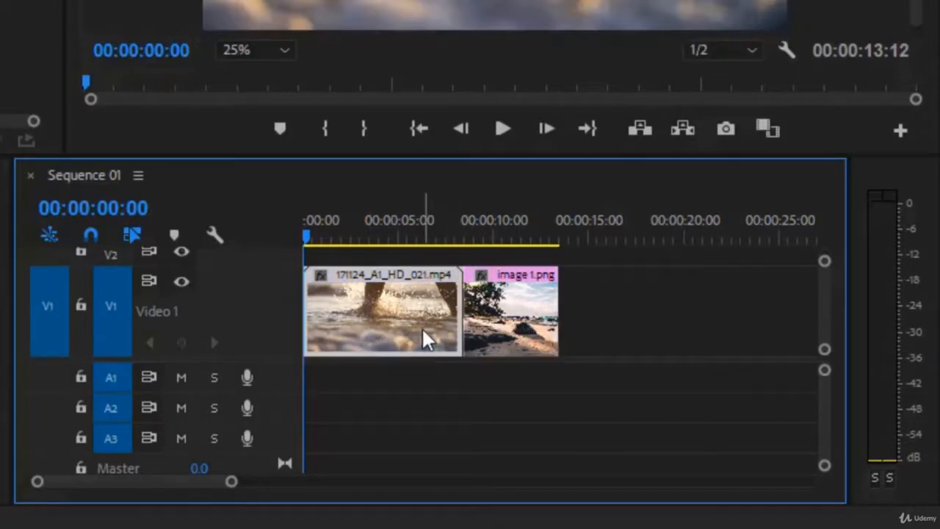
{"action": "double_click", "coordinate": [277, 319]}
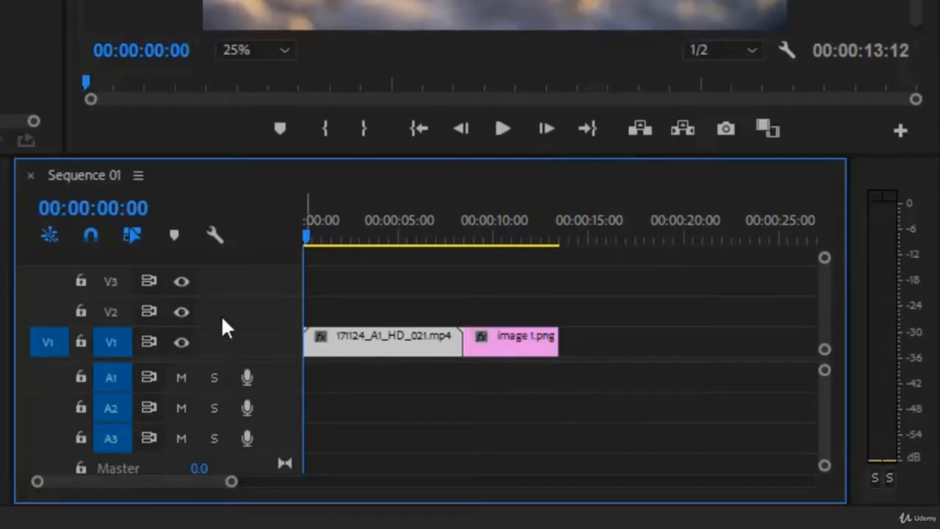
{"action": "double_click", "coordinate": [268, 309]}
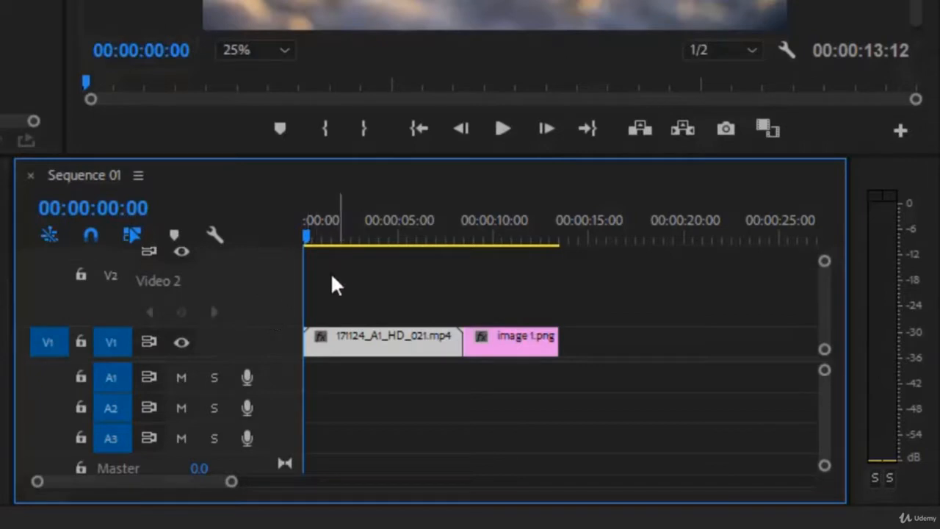
{"action": "double_click", "coordinate": [274, 294]}
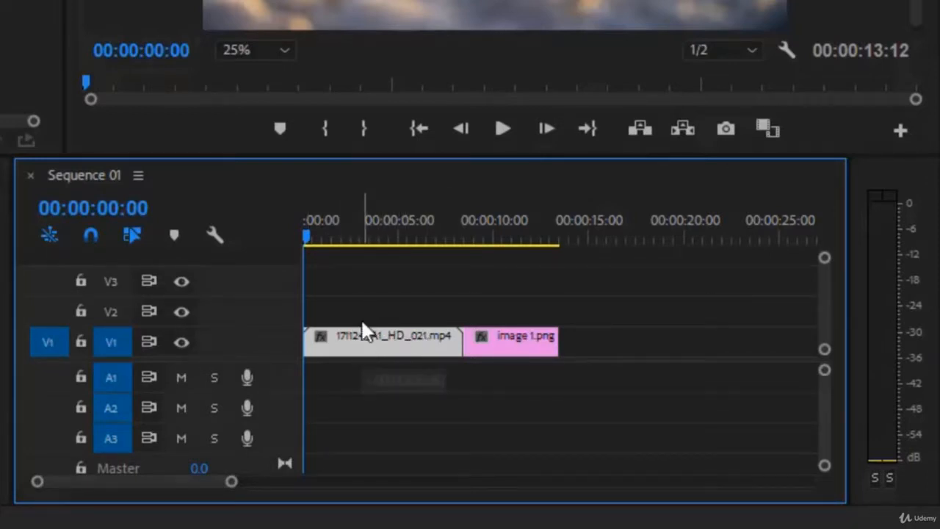
Step: Move 171124_A1_HD_021.mp4 to track V2 directly above image 1.png and place the playhead at 00:00:11:08 over both clips
{"action": "left_click_drag", "start_coordinate": [363, 337], "coordinate": [364, 307]}
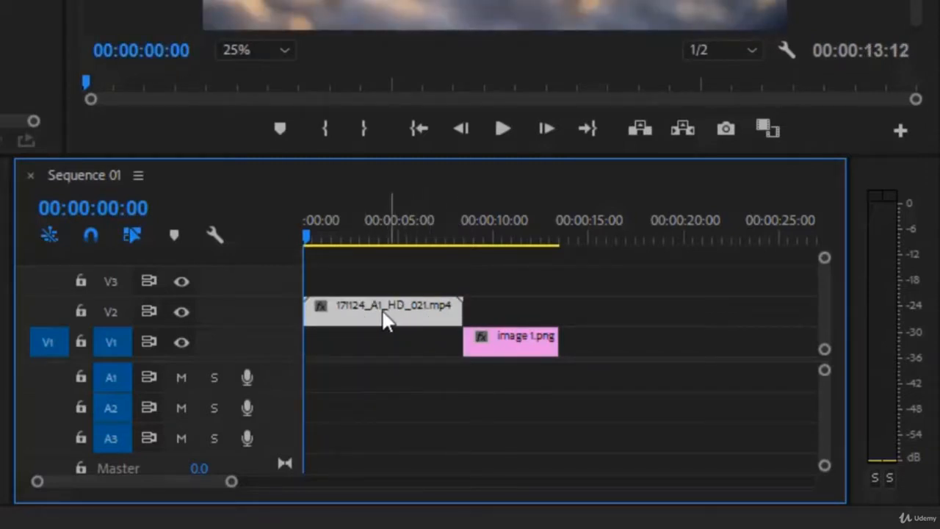
{"action": "left_click_drag", "start_coordinate": [378, 315], "coordinate": [545, 320]}
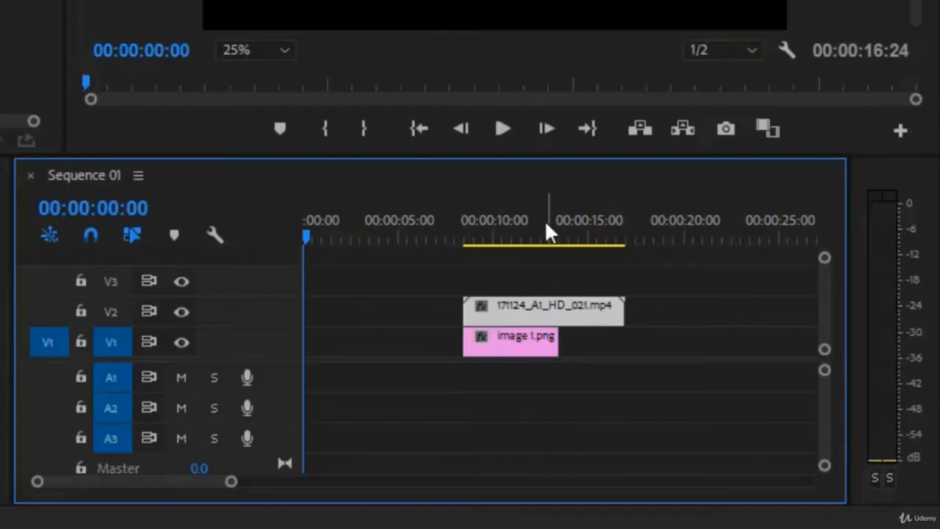
{"action": "left_click", "coordinate": [522, 229]}
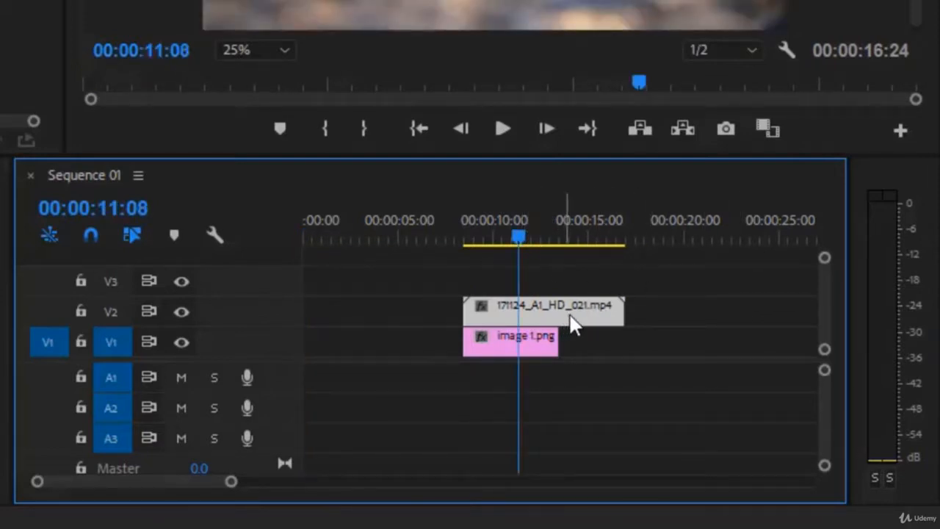
Step: Shift the V2 video clip about 2 seconds later, return it to the sequence start and select image 1.png on V1
{"action": "left_click_drag", "start_coordinate": [571, 319], "coordinate": [610, 318]}
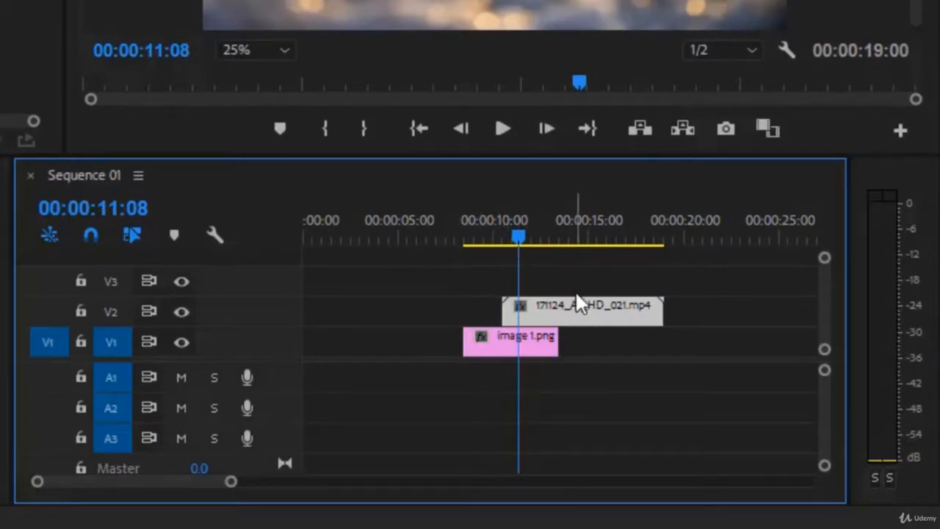
{"action": "left_click_drag", "start_coordinate": [539, 313], "coordinate": [375, 314]}
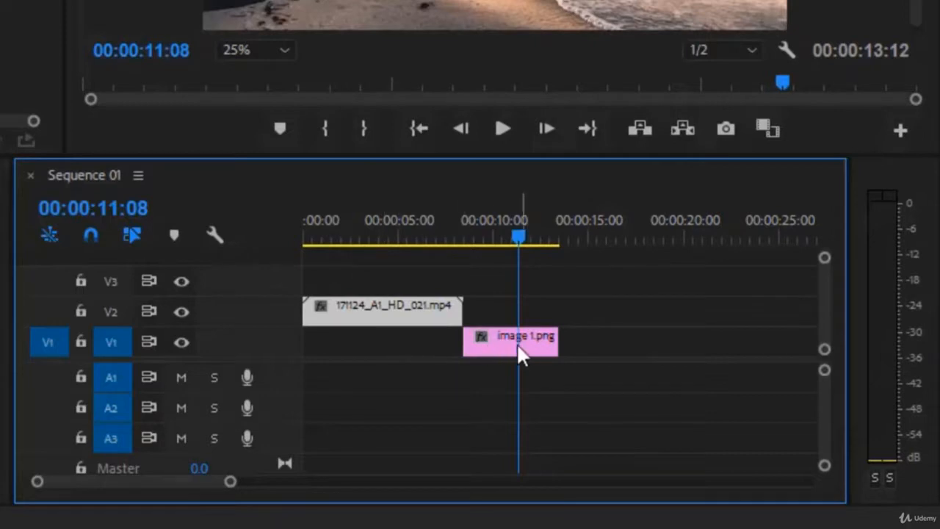
{"action": "left_click", "coordinate": [476, 344]}
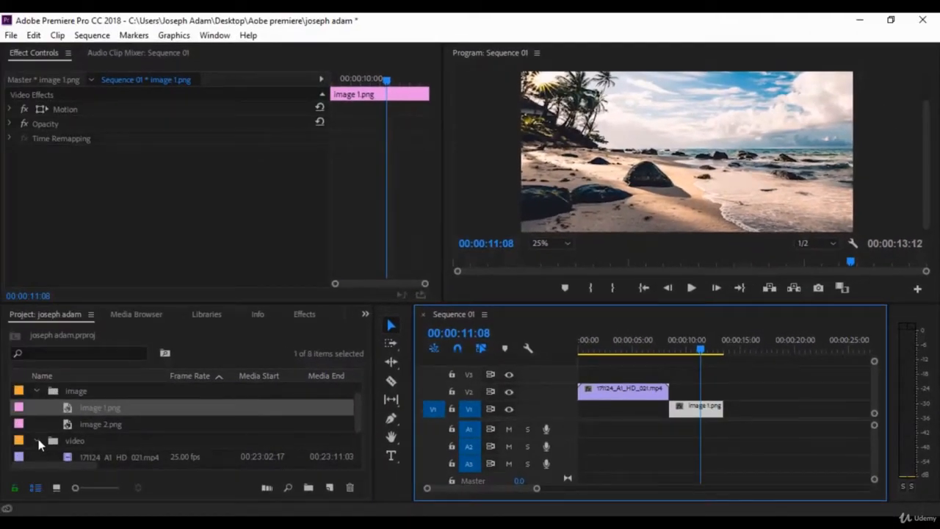
Step: Place audio 1.m4a from the audio bin at the start of track A1
{"action": "left_click", "coordinate": [36, 439]}
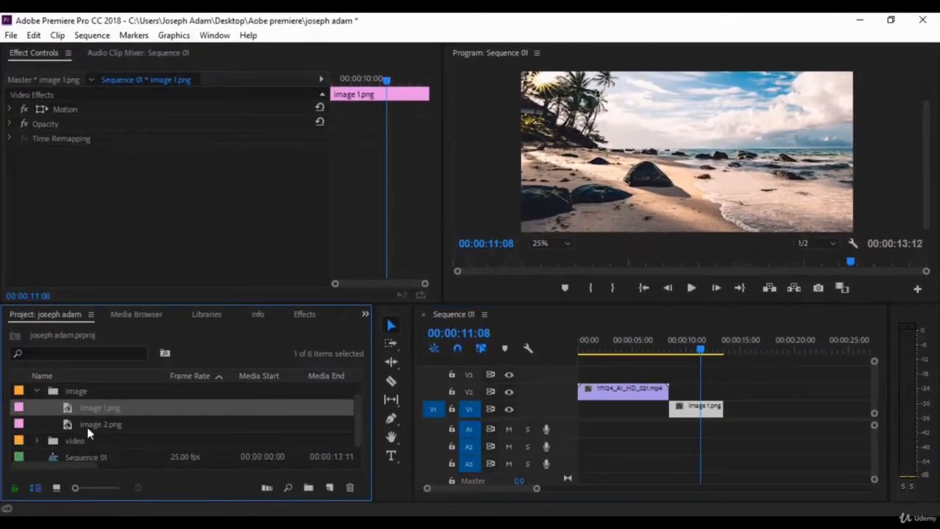
{"action": "scroll", "coordinate": [95, 413], "scroll_direction": "down", "scroll_amount": 1}
{"action": "scroll", "coordinate": [74, 405], "scroll_direction": "up", "scroll_amount": 2}
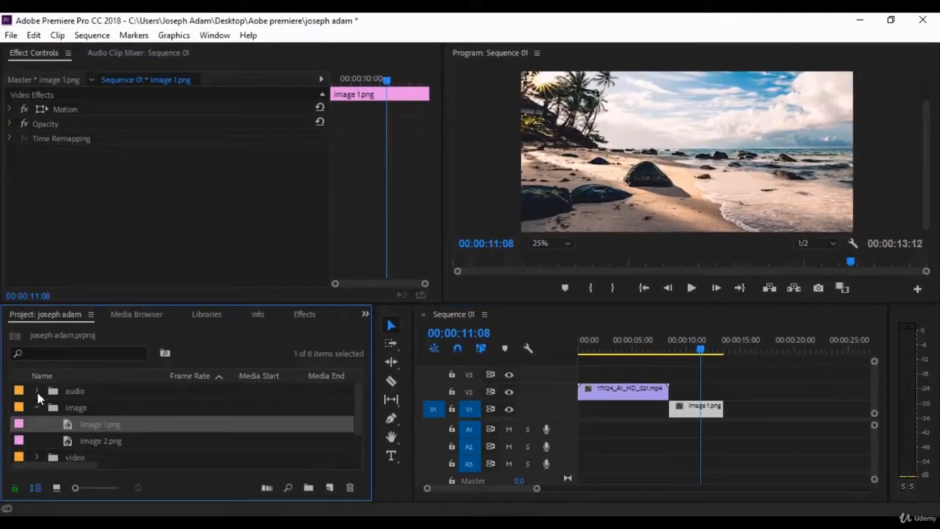
{"action": "left_click", "coordinate": [36, 391]}
{"action": "left_click", "coordinate": [96, 410]}
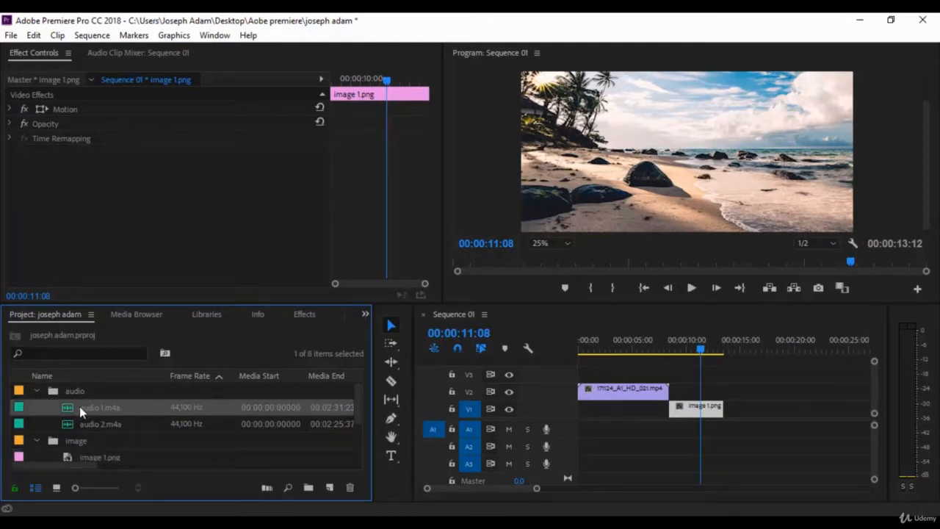
{"action": "left_click_drag", "start_coordinate": [378, 439], "coordinate": [514, 446]}
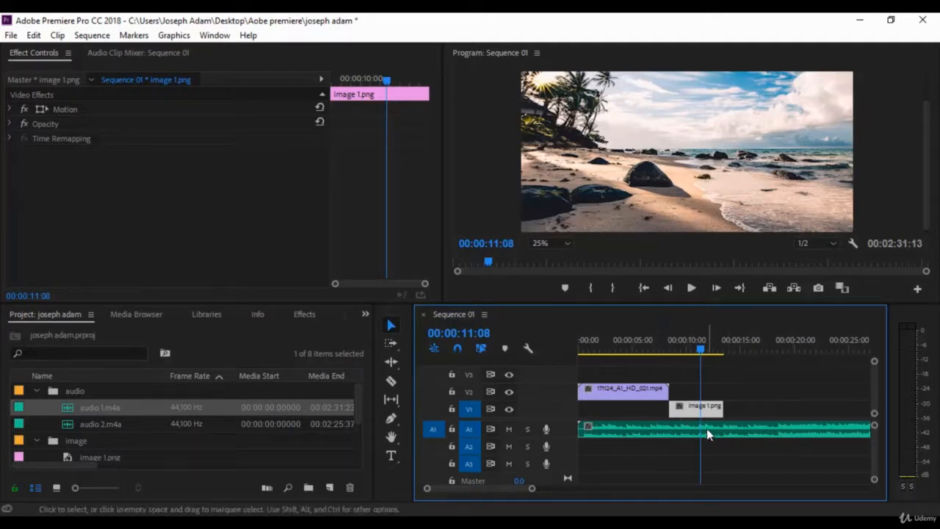
Step: Expand the Audio 1 track to show the waveform of audio 1.m4a and leave all clips deselected
{"action": "double_click", "coordinate": [562, 425]}
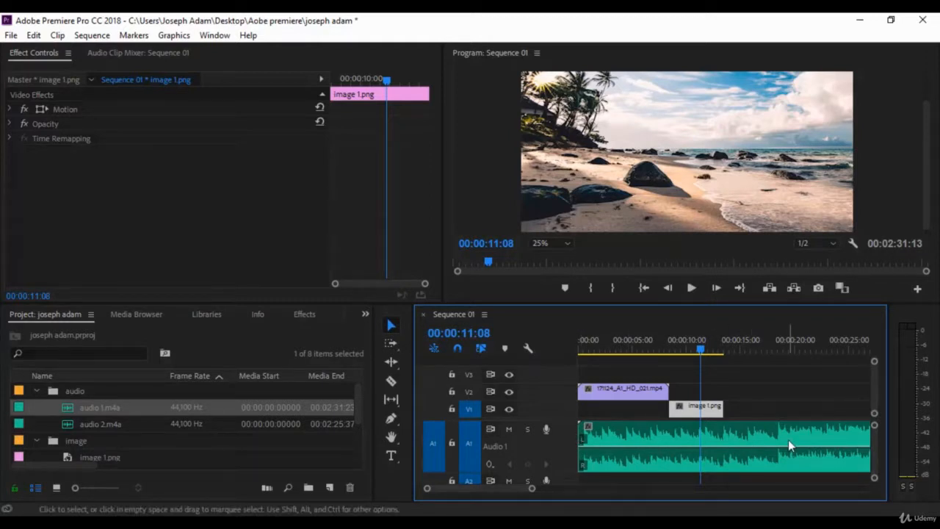
{"action": "left_click_drag", "start_coordinate": [627, 434], "coordinate": [798, 442]}
{"action": "left_click_drag", "start_coordinate": [799, 441], "coordinate": [592, 449]}
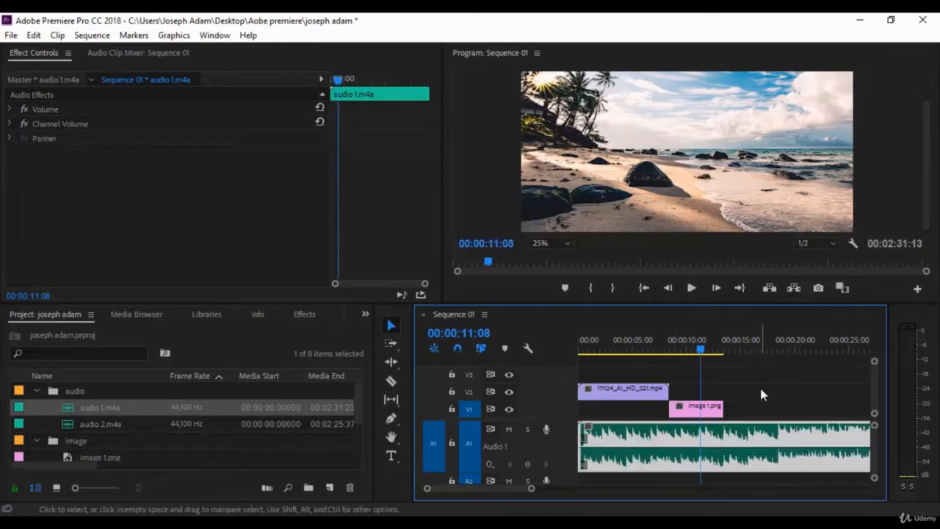
{"action": "left_click", "coordinate": [757, 384]}
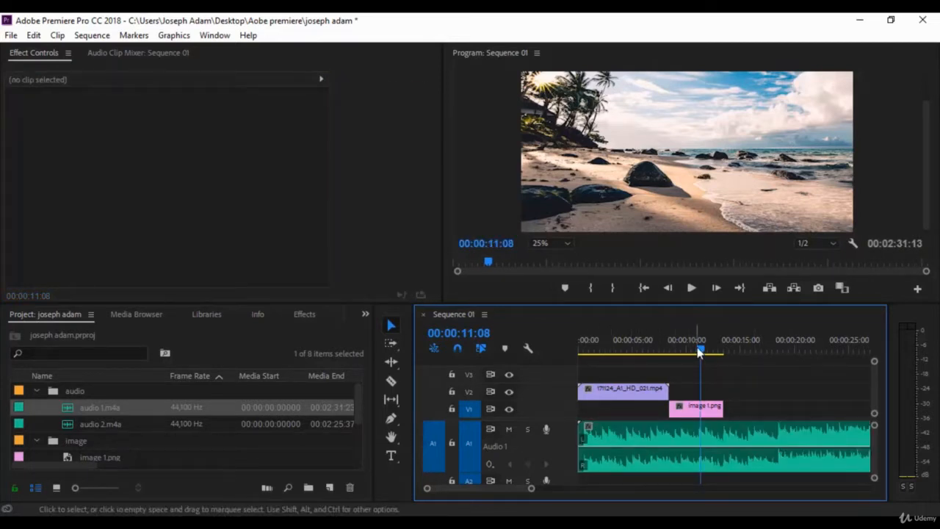
Step: Play the sequence with its audio from the beginning into image 1.png, stop it and return the playhead to 00:00:00:00
{"action": "left_click_drag", "start_coordinate": [700, 350], "coordinate": [580, 351]}
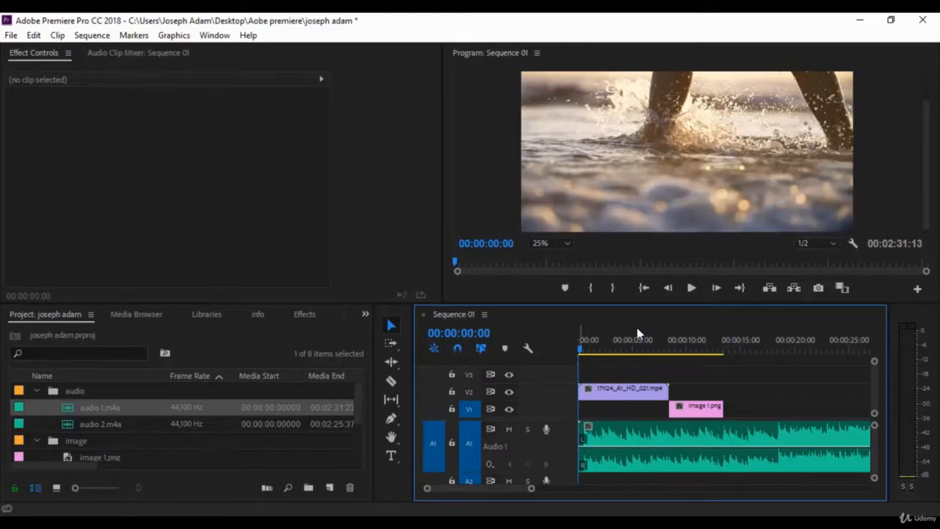
{"action": "left_click", "coordinate": [692, 288]}
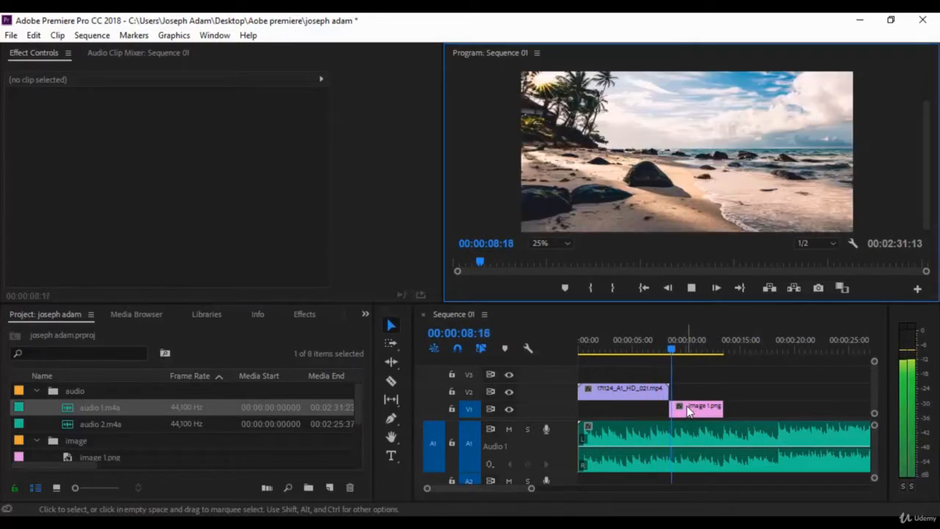
{"action": "key", "text": "space"}
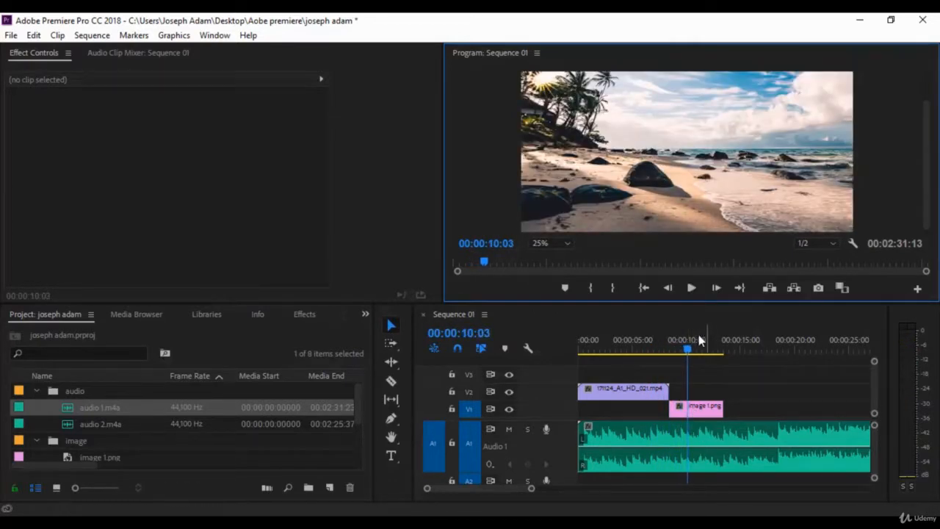
{"action": "left_click_drag", "start_coordinate": [688, 354], "coordinate": [579, 357]}
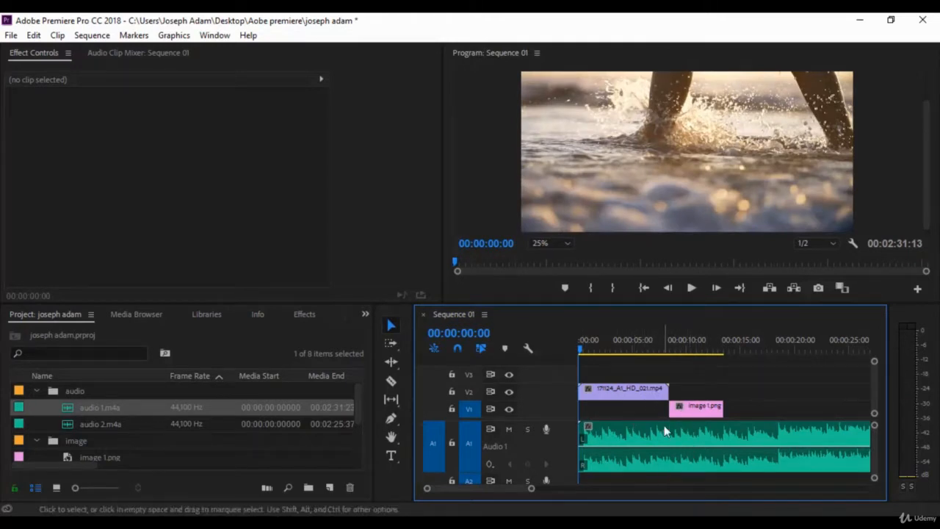
Step: Delete the audio 1.m4a clip from track A1
{"action": "left_click", "coordinate": [703, 445]}
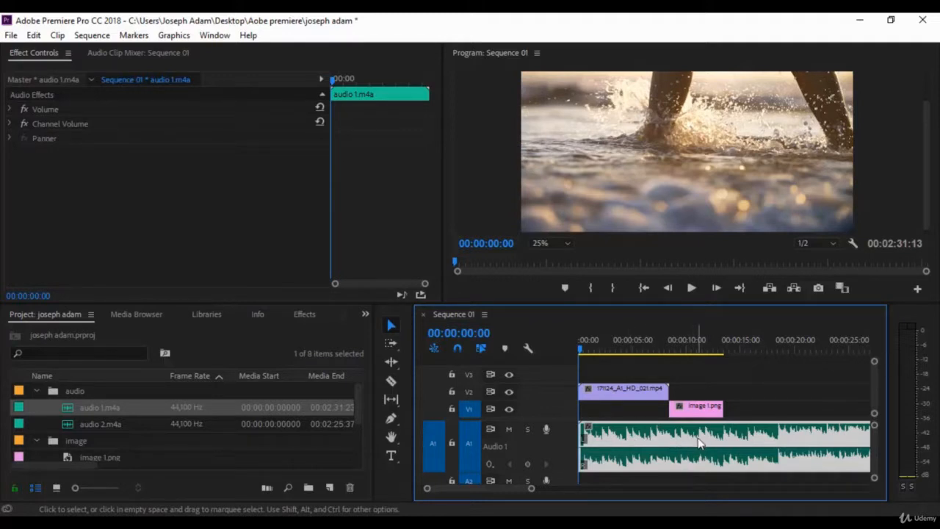
{"action": "key", "text": "Delete"}
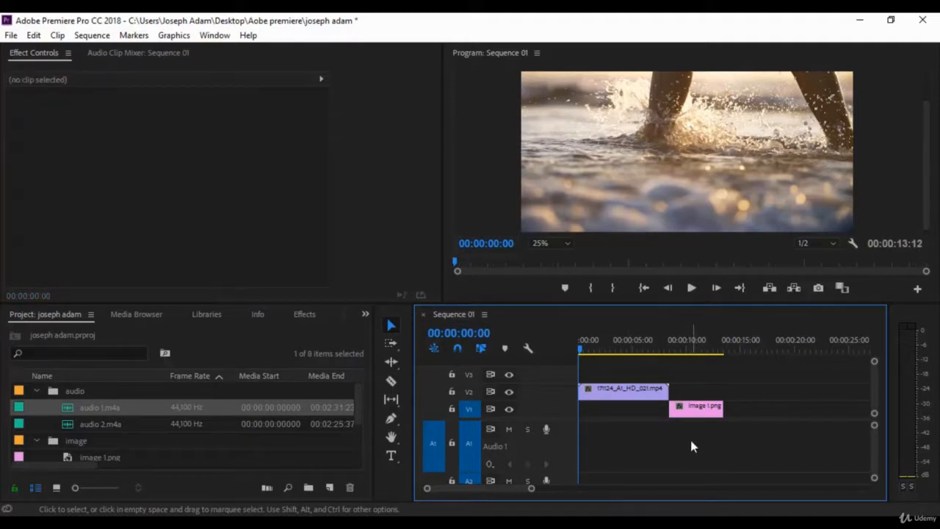
Step: Undo the deletion of the audio 1.m4a clip on track A1
{"action": "key", "text": "ctrl+z"}
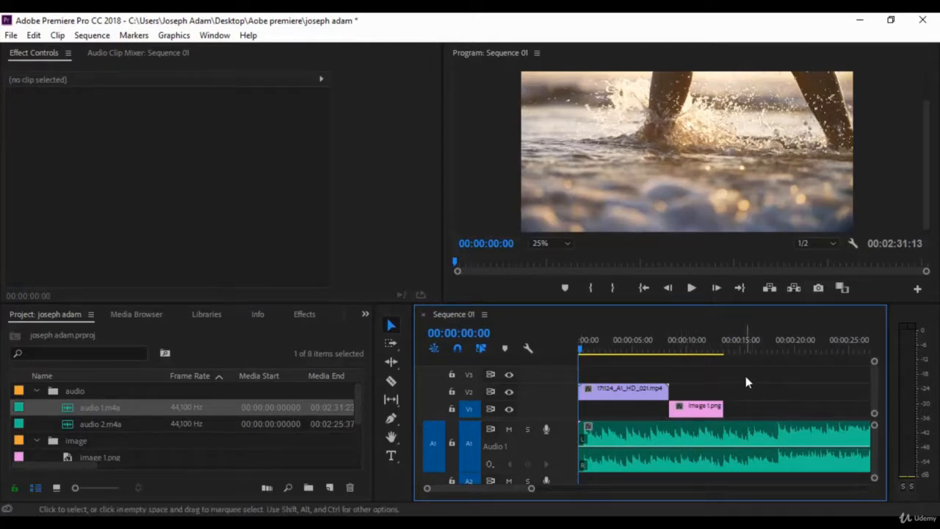
Step: Try deleting the video, image and audio clips all at once from the timeline and undo the deletion
{"action": "left_click_drag", "start_coordinate": [746, 382], "coordinate": [596, 479]}
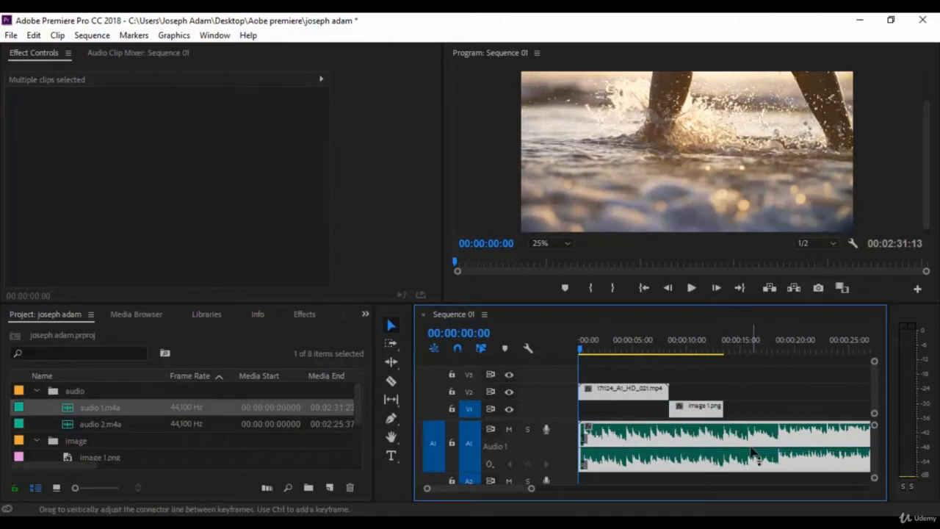
{"action": "key", "text": "Delete"}
{"action": "key", "text": "ctrl+z"}
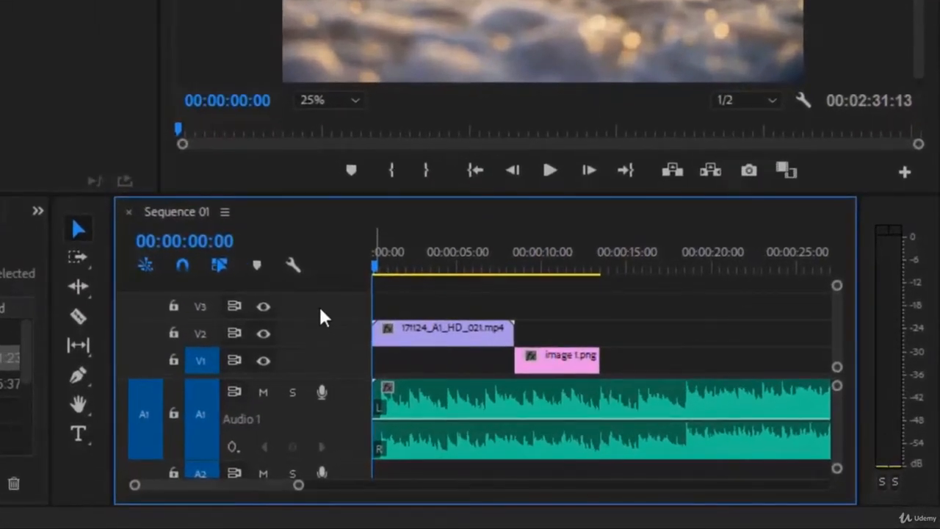
Step: Add two video tracks, V4 and V5, one at a time above V3 in Sequence 01
{"action": "right_click", "coordinate": [508, 370]}
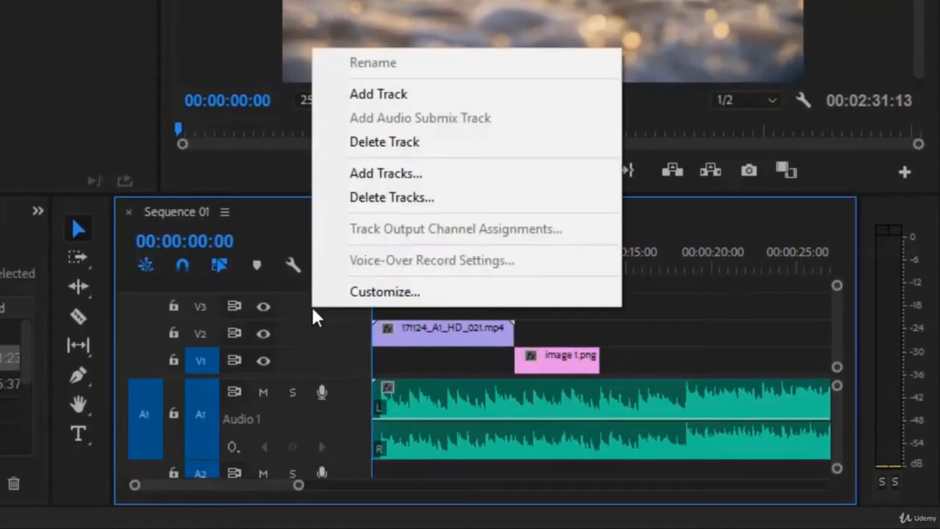
{"action": "left_click", "coordinate": [396, 91]}
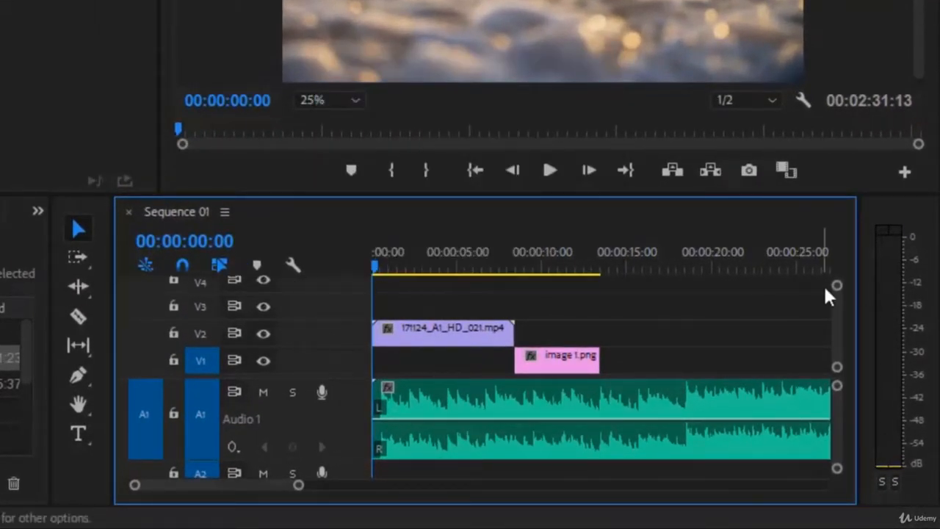
{"action": "left_click_drag", "start_coordinate": [837, 287], "coordinate": [835, 270]}
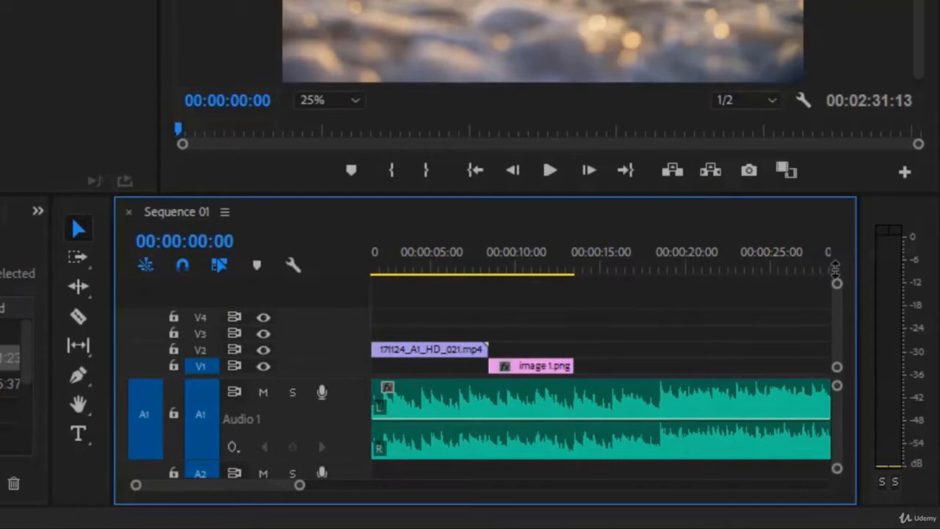
{"action": "right_click", "coordinate": [308, 323]}
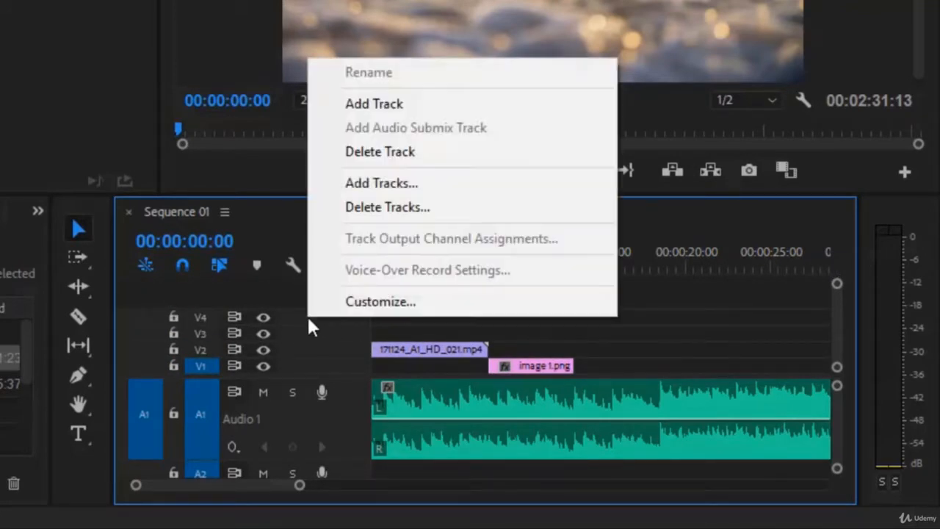
{"action": "left_click", "coordinate": [403, 106]}
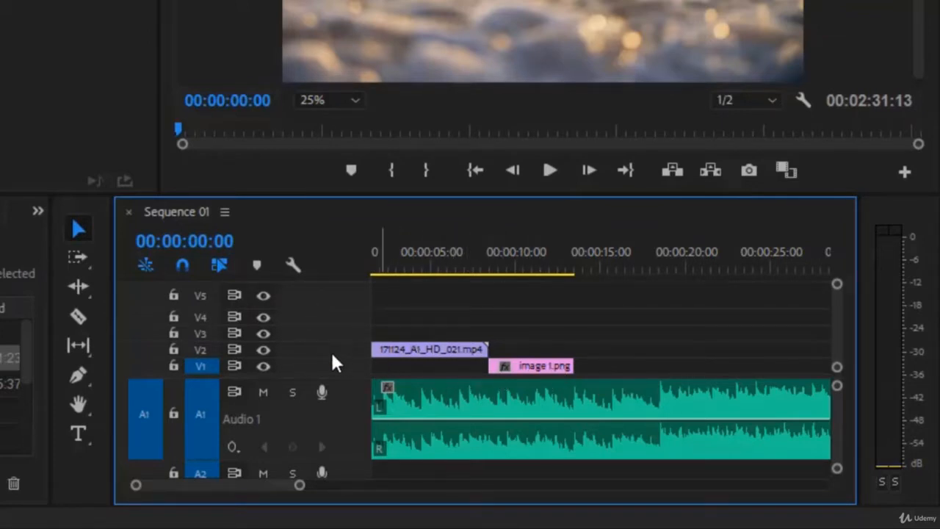
Step: Add 5 video tracks after Video 5 and 1 standard audio track after Audio 3 in one operation
{"action": "right_click", "coordinate": [317, 292]}
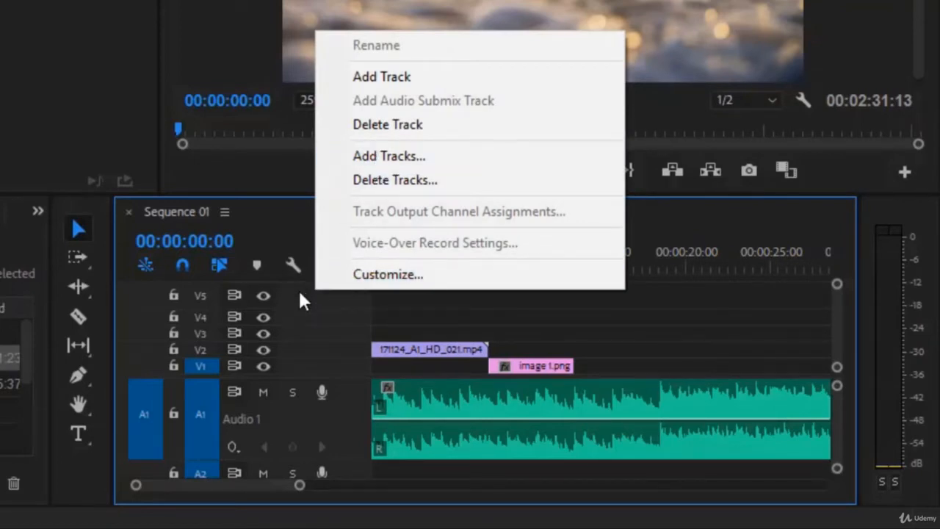
{"action": "right_click", "coordinate": [298, 290]}
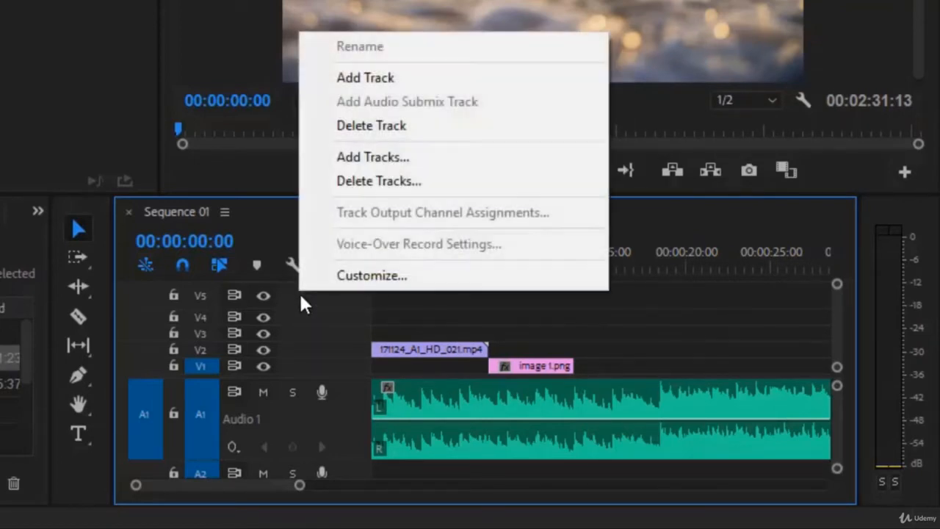
{"action": "left_click", "coordinate": [435, 160]}
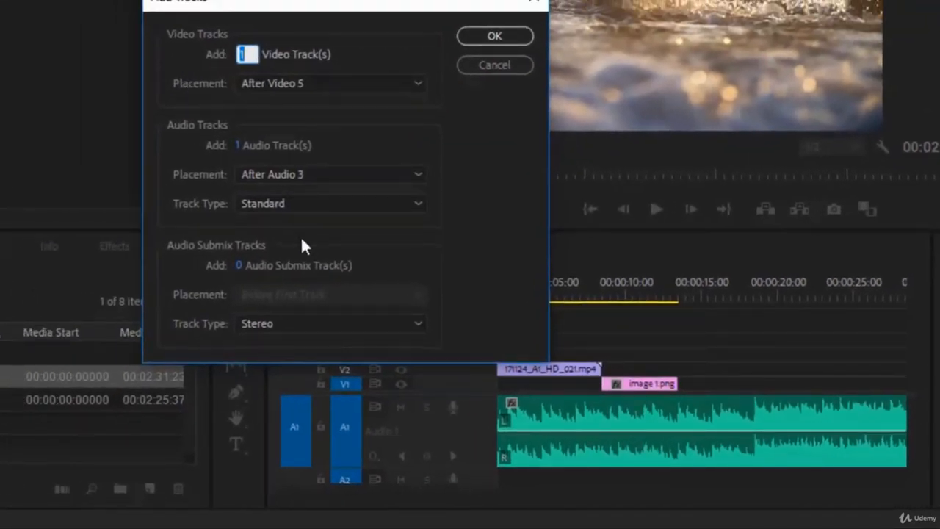
{"action": "left_click", "coordinate": [328, 174]}
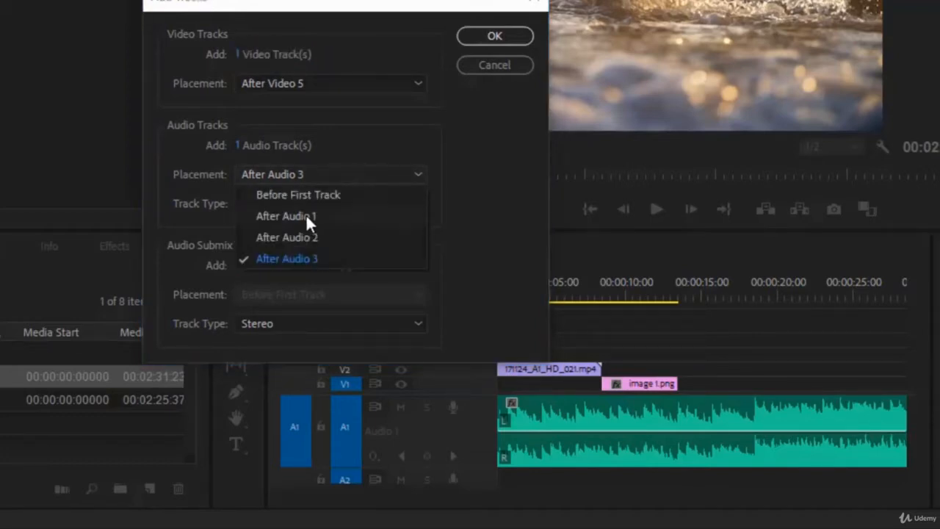
{"action": "left_click", "coordinate": [455, 207]}
{"action": "key", "text": "Tab"}
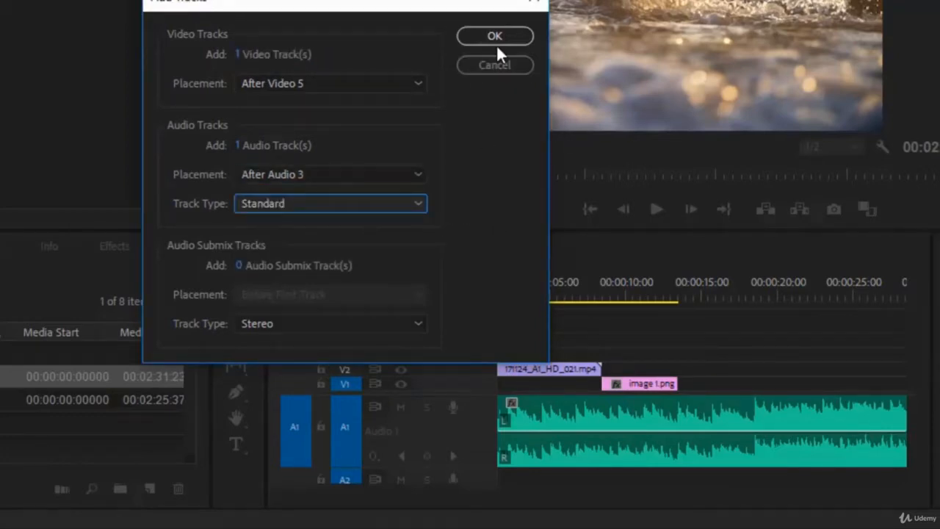
{"action": "left_click", "coordinate": [242, 54]}
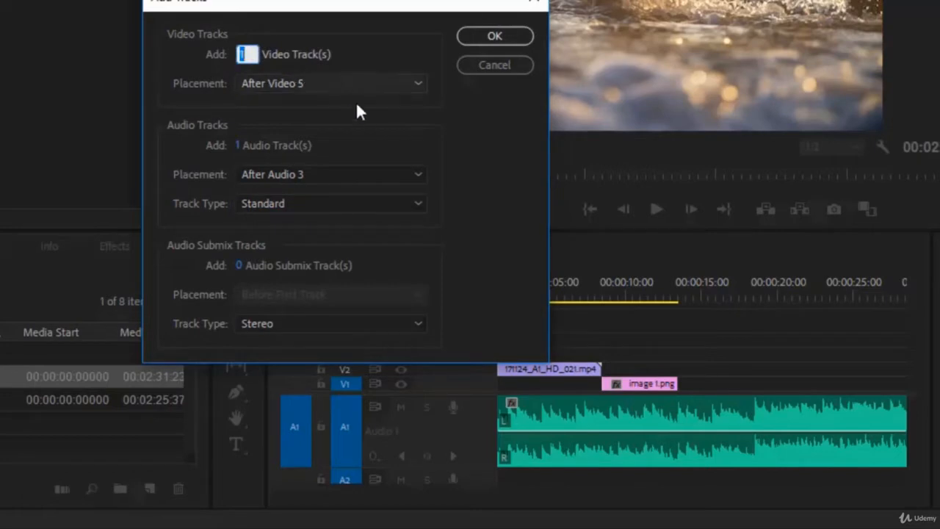
{"action": "type", "text": "5"}
{"action": "left_click", "coordinate": [518, 36]}
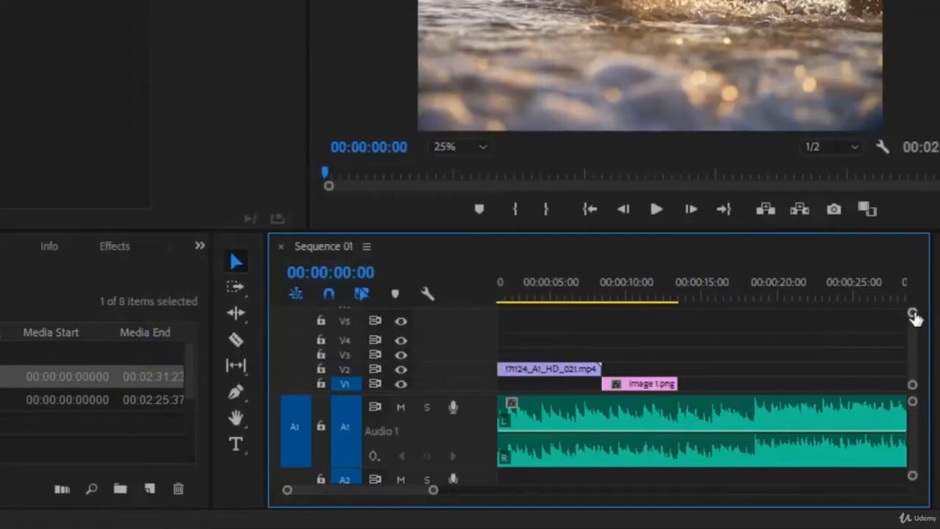
Step: Increase the height of the video tracks slightly and collapse the Audio 1 track to its compact height
{"action": "left_click_drag", "start_coordinate": [914, 314], "coordinate": [908, 292]}
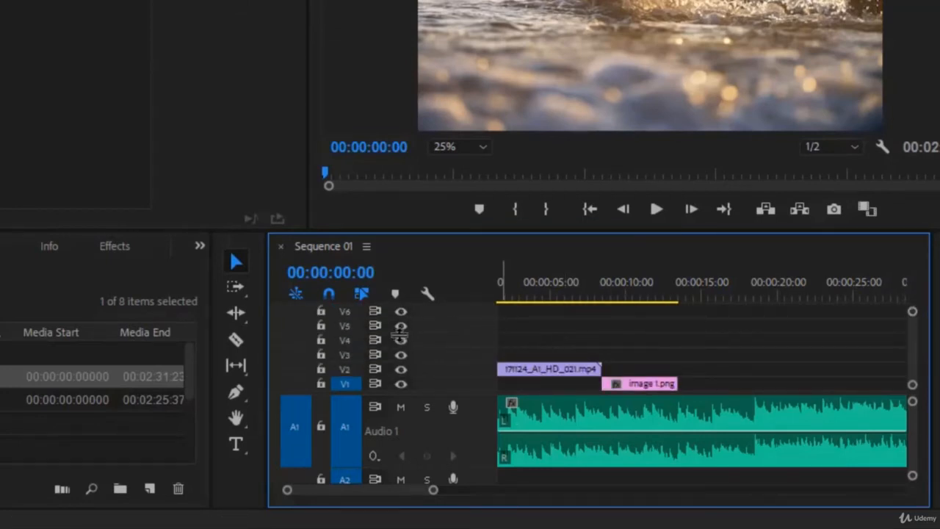
{"action": "scroll", "coordinate": [453, 333], "scroll_direction": "down", "scroll_amount": 3}
{"action": "scroll", "coordinate": [419, 342], "scroll_direction": "up", "scroll_amount": 4}
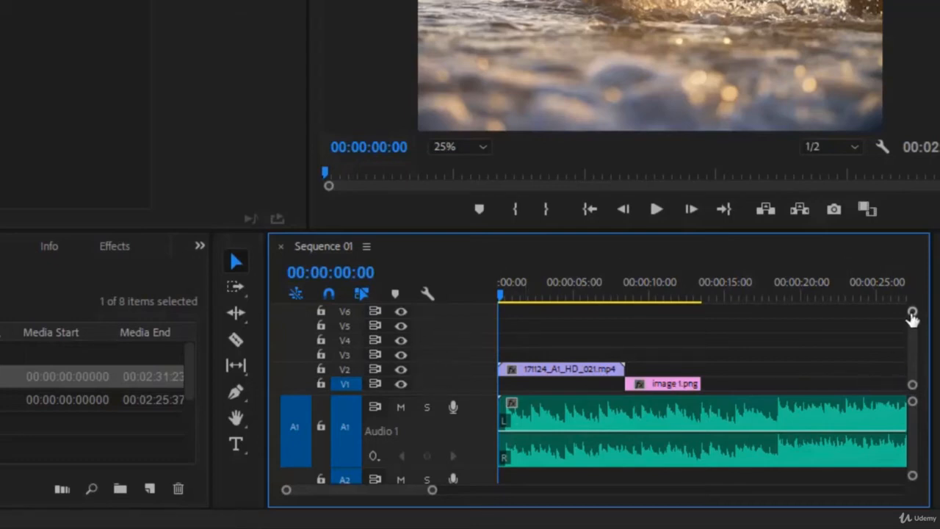
{"action": "mouse_move", "coordinate": [914, 323]}
{"action": "left_mouse_down"}
{"action": "mouse_move", "coordinate": [914, 338]}
{"action": "mouse_move", "coordinate": [913, 312]}
{"action": "left_mouse_up"}
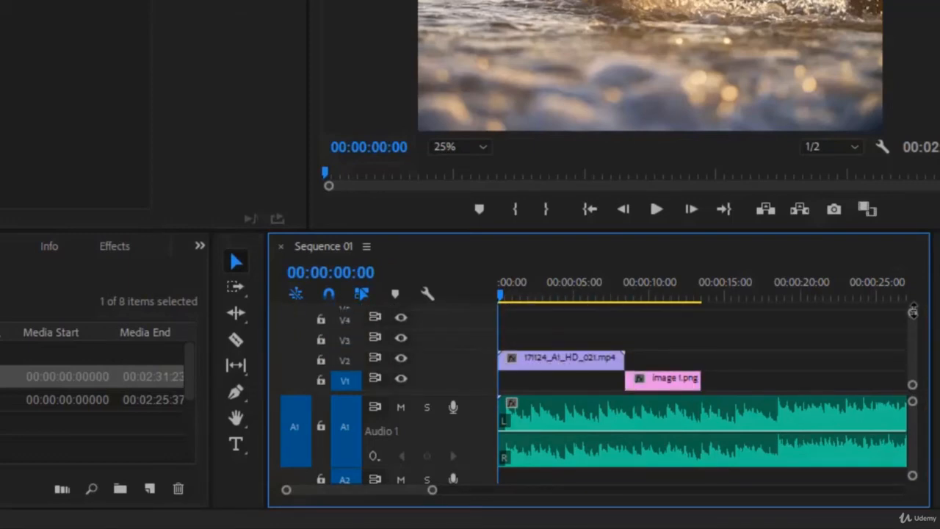
{"action": "double_click", "coordinate": [482, 421]}
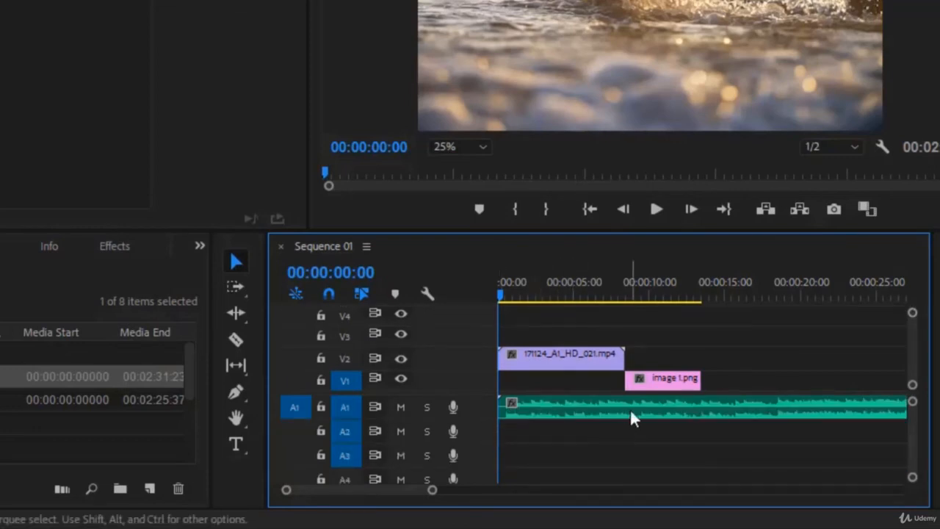